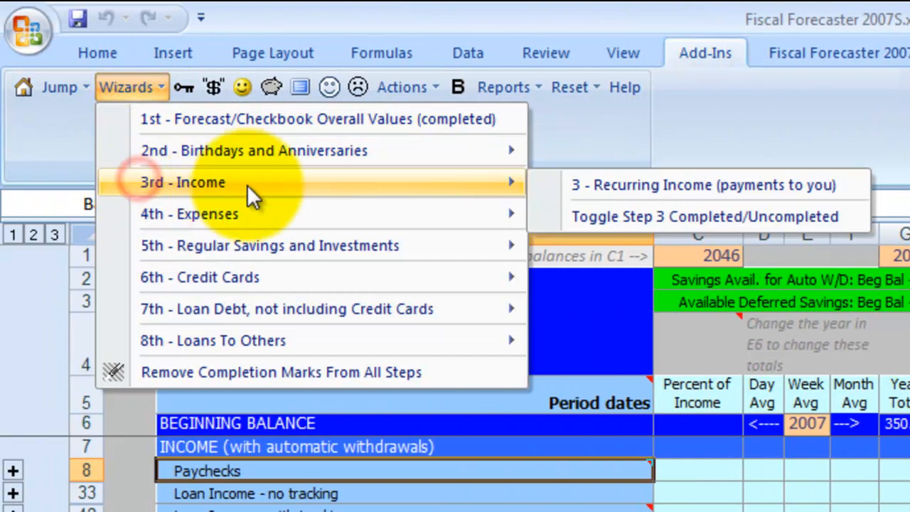
Step: Start the Recurring Income wizard and select the Paycheck category for the first available paycheck
left_click(604, 184)
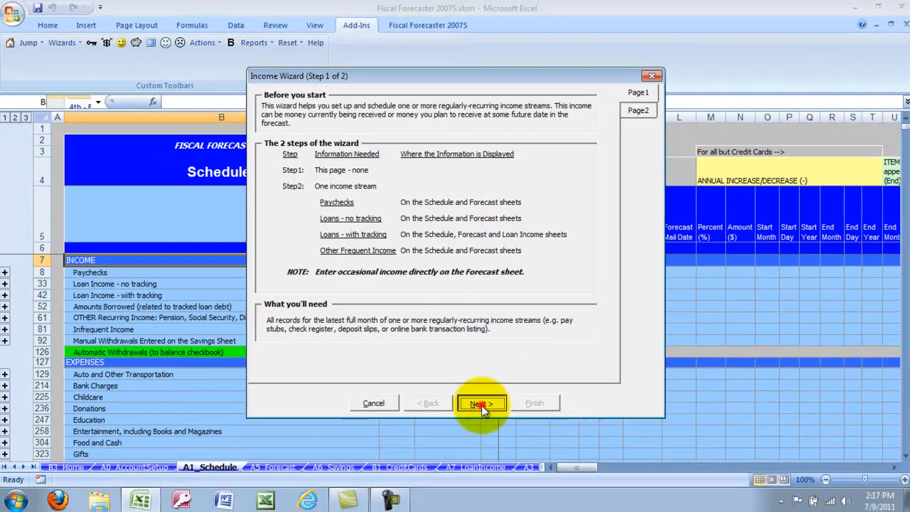
left_click(516, 432)
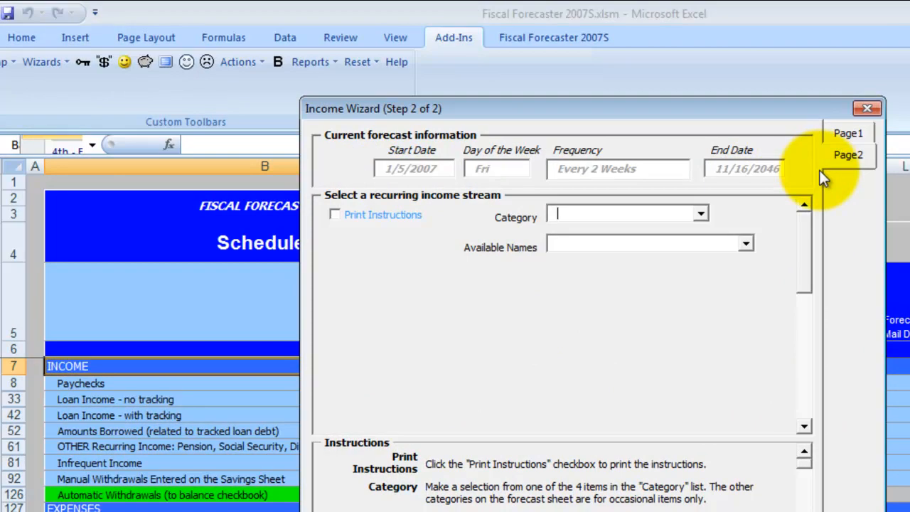
left_click(702, 213)
left_click(682, 232)
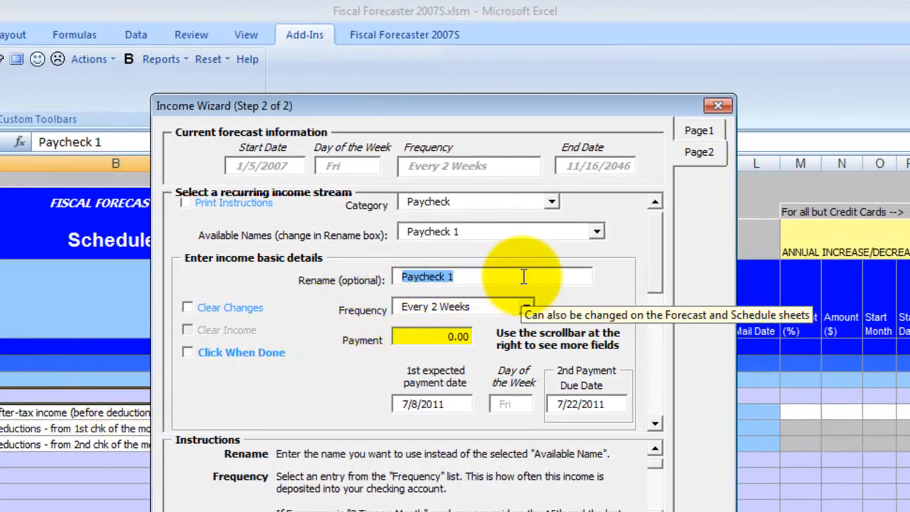
Step: Rename Paycheck 1 with the earner's first name followed by "Paycheck", keeping the frequency at Every 2 Weeks
type("Mi")
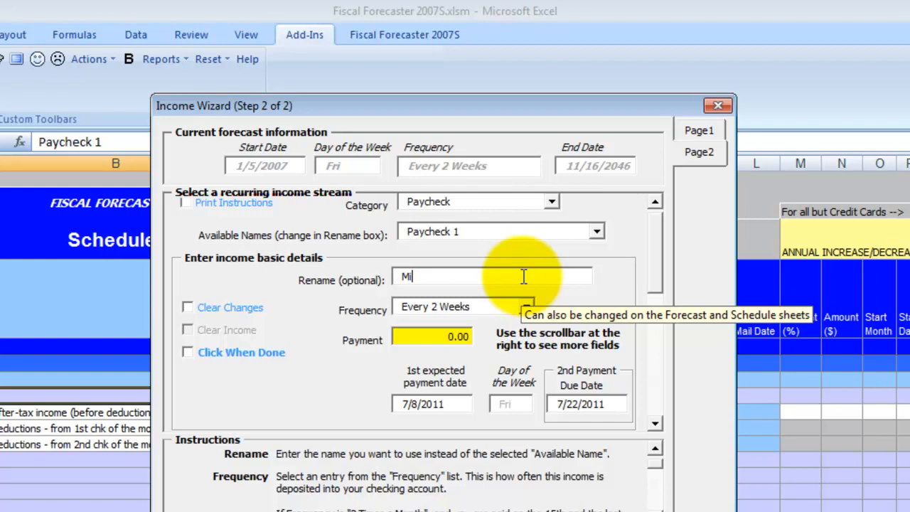
type("ke's Paycheck")
key("Tab")
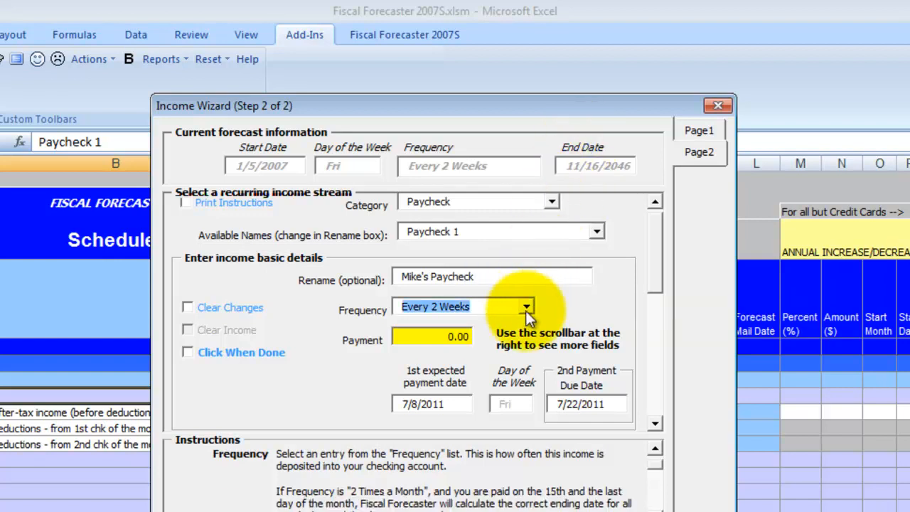
left_click(527, 306)
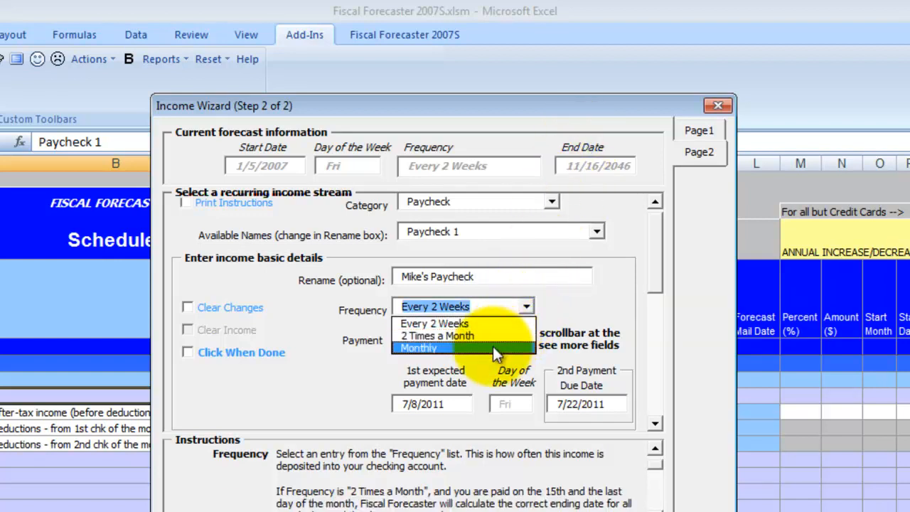
left_click(532, 303)
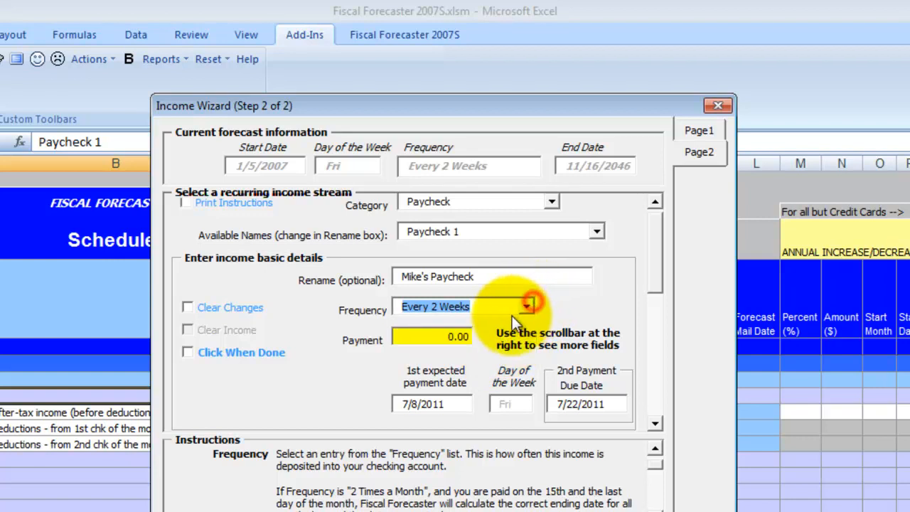
Step: Set the paycheck's payment to 2014.29 and its first expected payment date to 1/5/2007
left_click(411, 343)
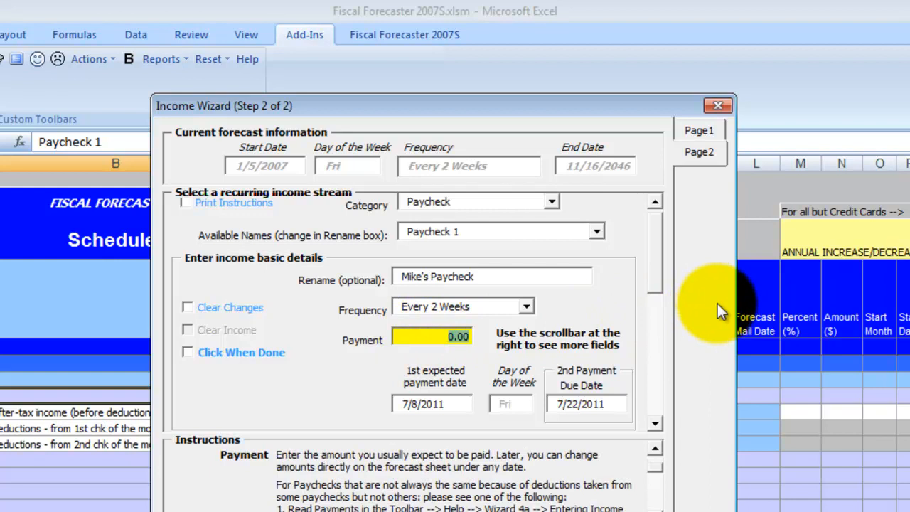
type("2014.29")
key("Tab")
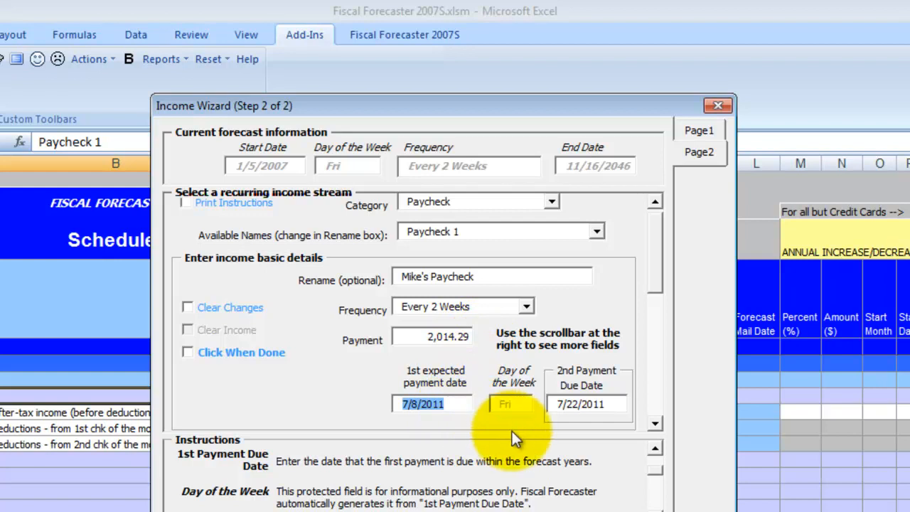
type("1/5")
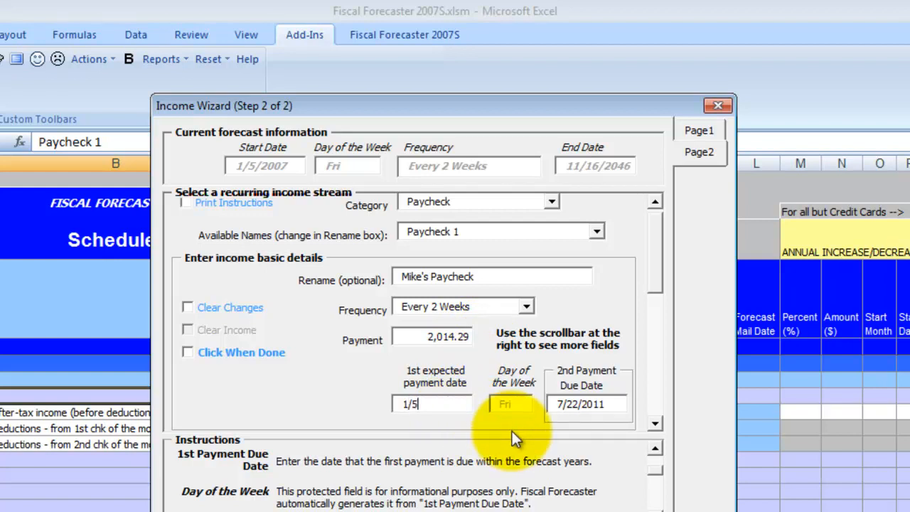
type("/2007")
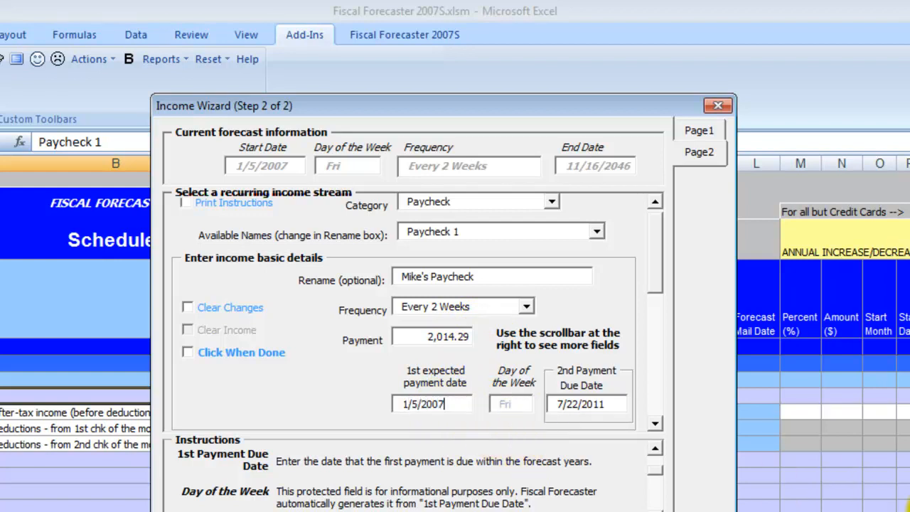
key("Tab")
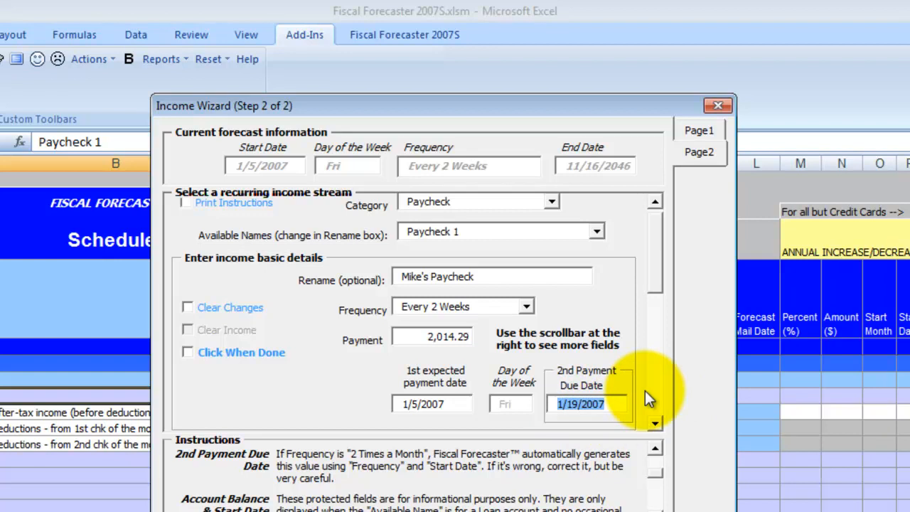
Step: Accept the second payment due date and set the income's annual percent change to 1%
key("Tab")
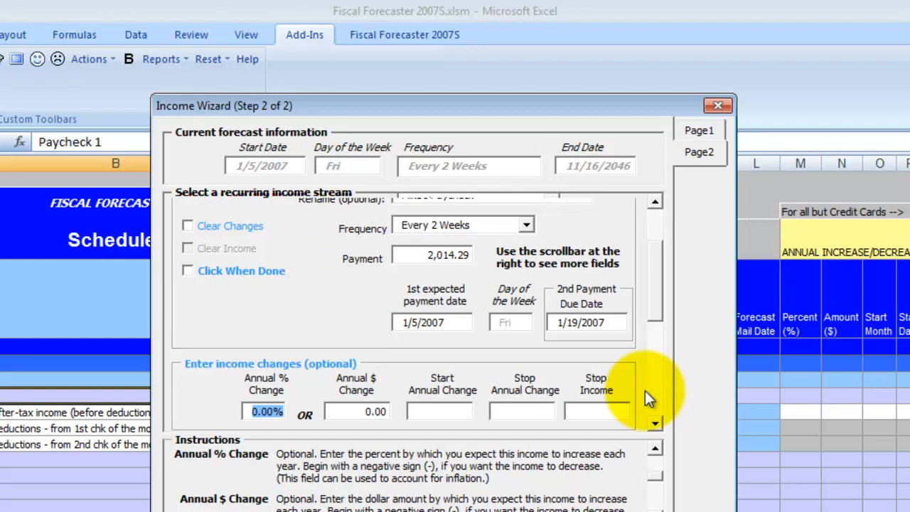
key("BackSpace")
type("1")
key("Tab")
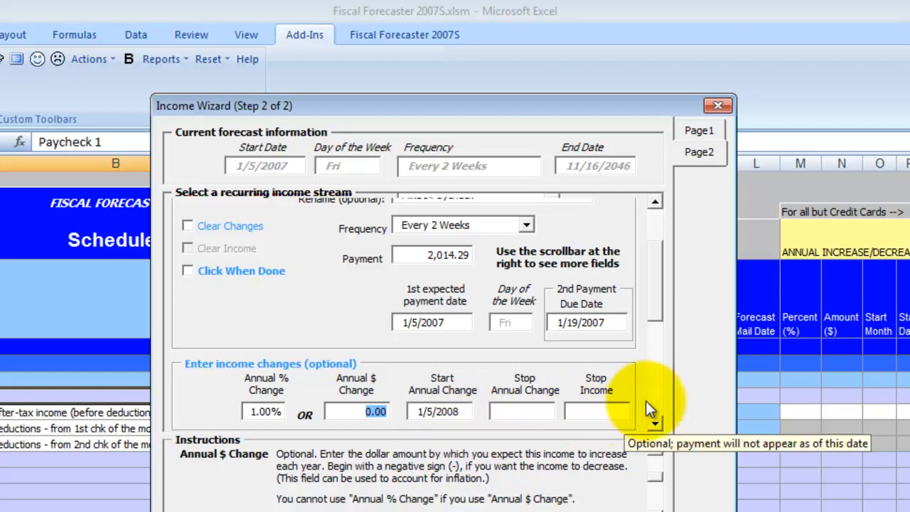
Step: Enter a special deduction of 25.75 for the 1st paycheck of the month, leaving the remaining income change fields as they are
key("Tab")
key("Tab")
key("Tab")
key("Tab")
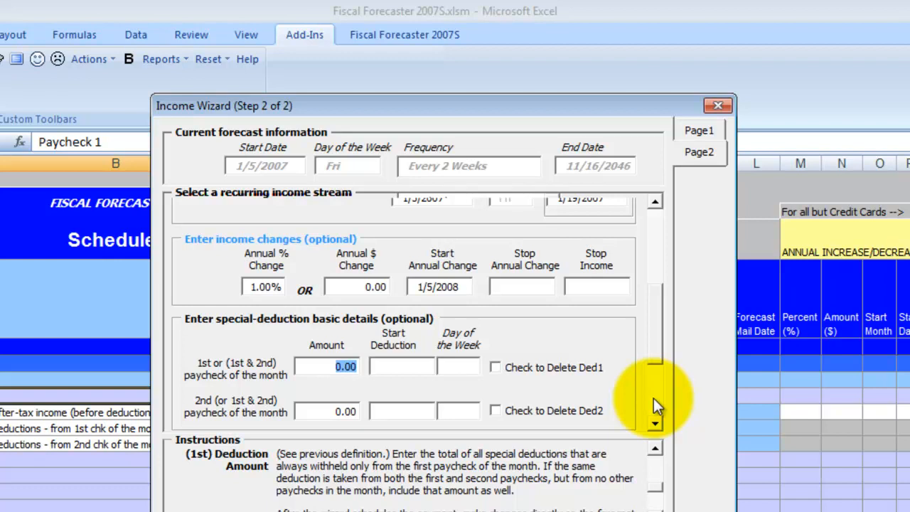
type("25.75")
key("Tab")
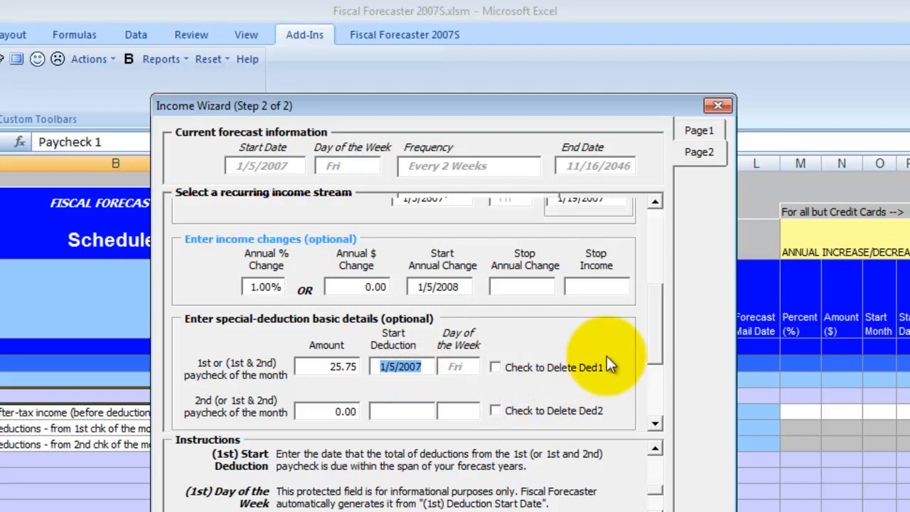
Step: Keep the deduction start date, leave the 2nd deduction empty, and set the 1st paycheck deduction's annual change to 2.6%
key("Tab")
key("Tab")
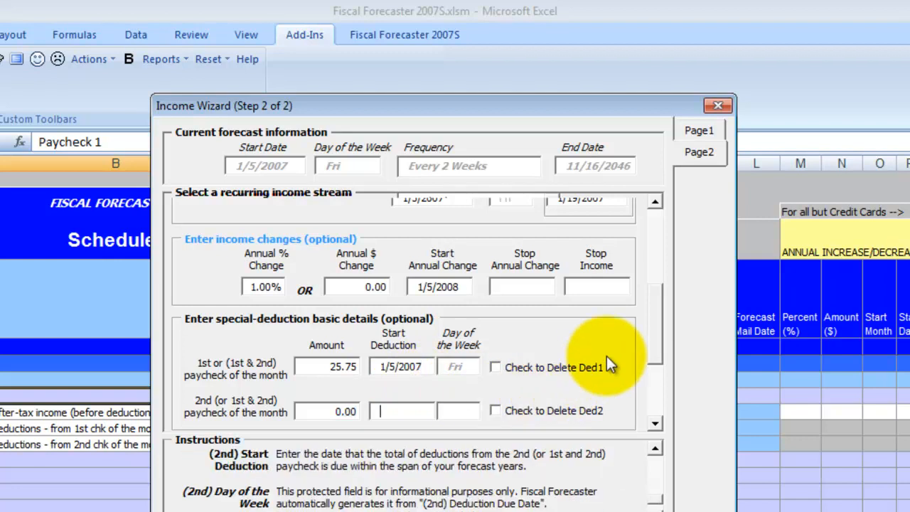
key("Tab")
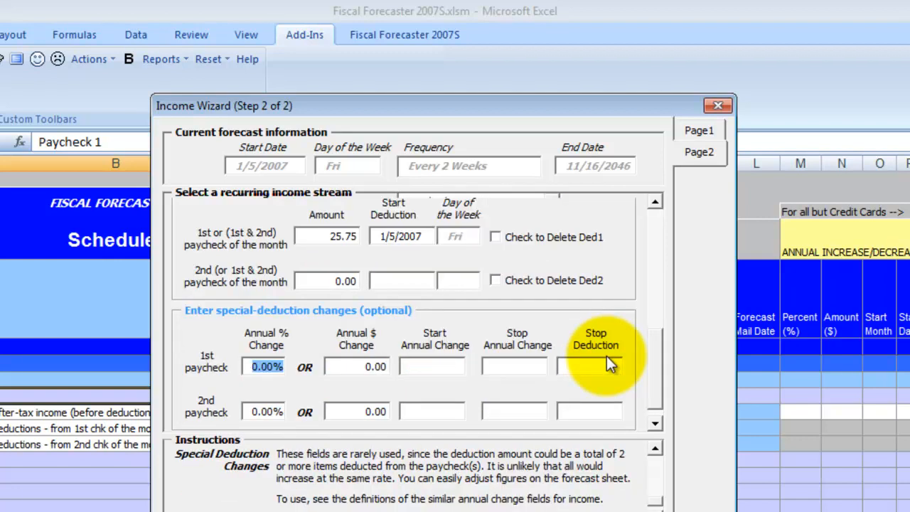
type("2.6")
key("Tab")
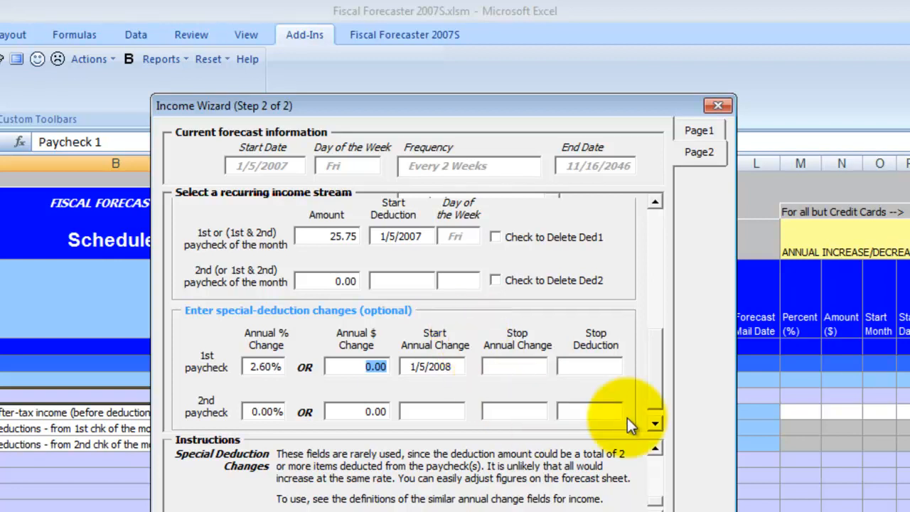
Step: Check the wizard entries for errors and finish without scheduling another income item, applying the paycheck to the forecast
left_click_drag(655, 381, 665, 262)
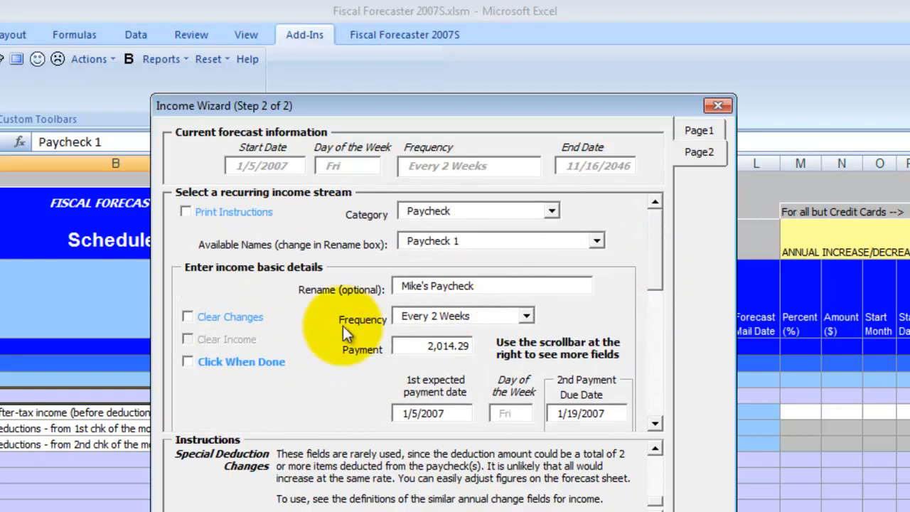
left_click(187, 361)
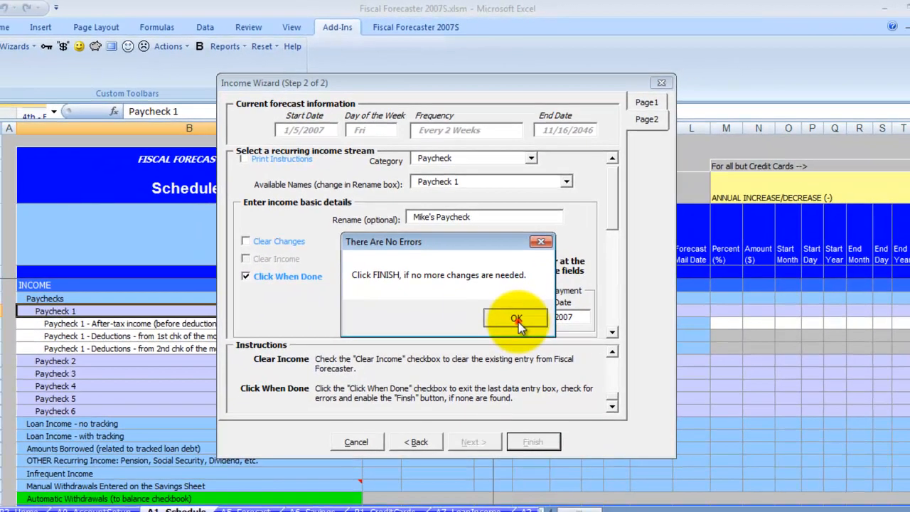
left_click(528, 401)
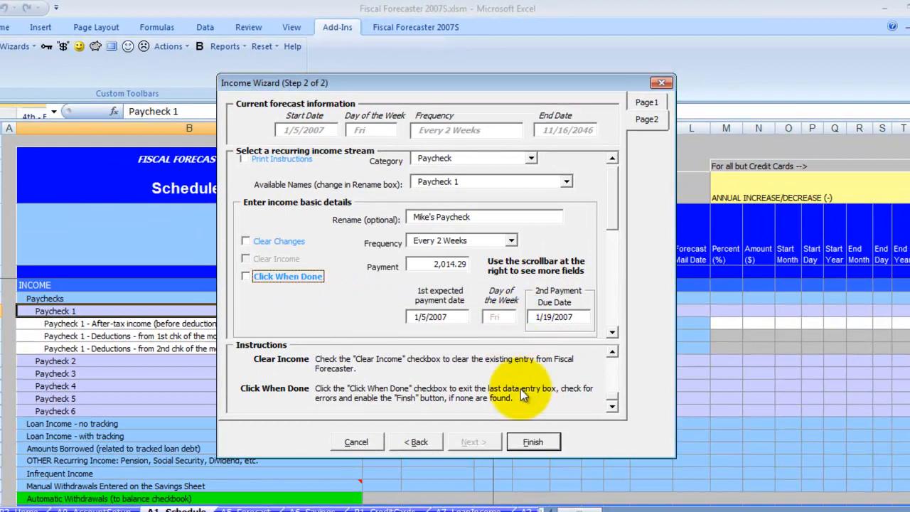
left_click(530, 441)
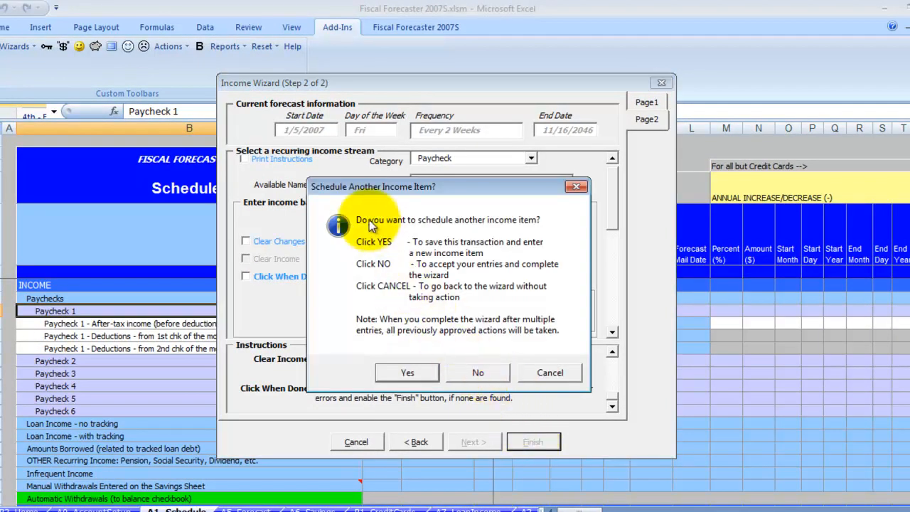
left_click(478, 371)
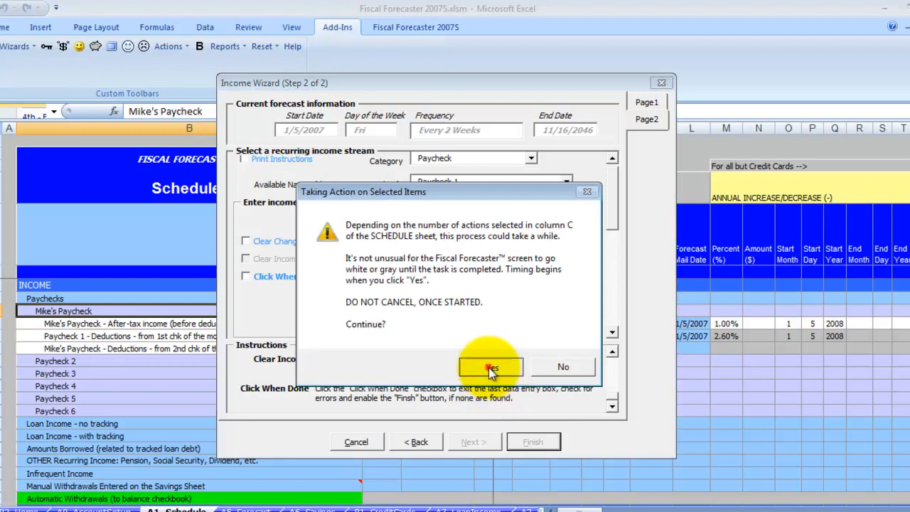
left_click(491, 369)
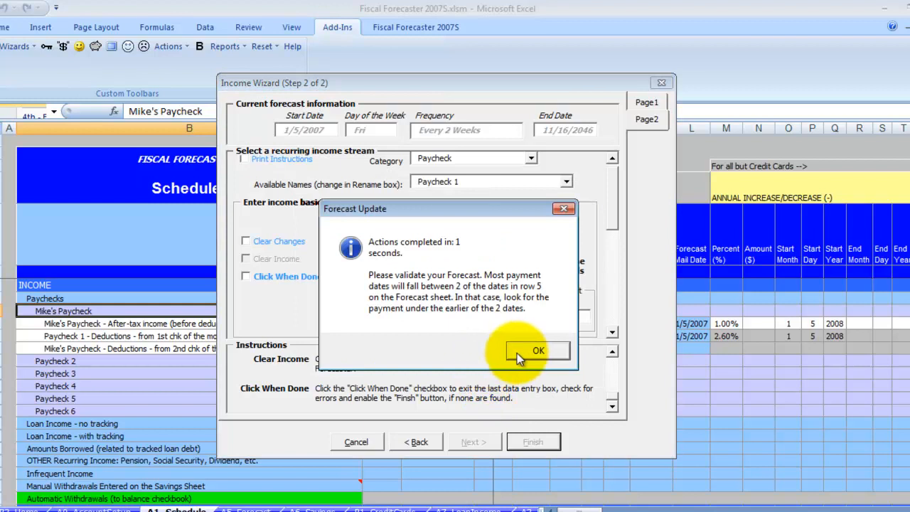
left_click(515, 357)
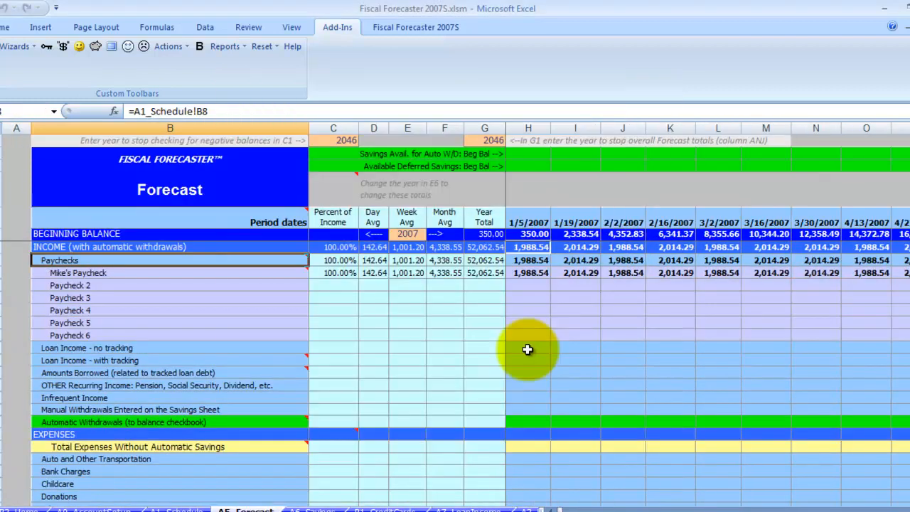
Step: Expand the renamed paycheck on the Forecast sheet and relabel cell B11 with the earner's paycheck name plus "- Life Insurance Deduction"
left_click(293, 271)
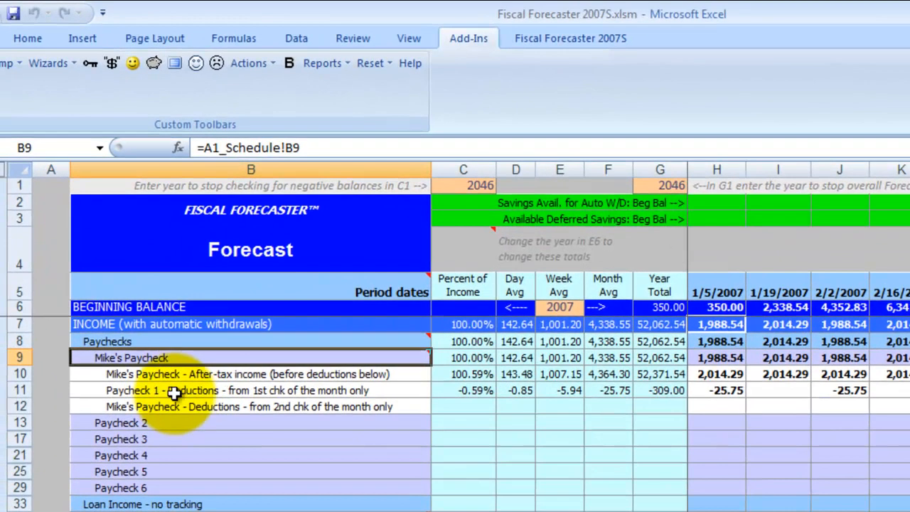
left_click(160, 389)
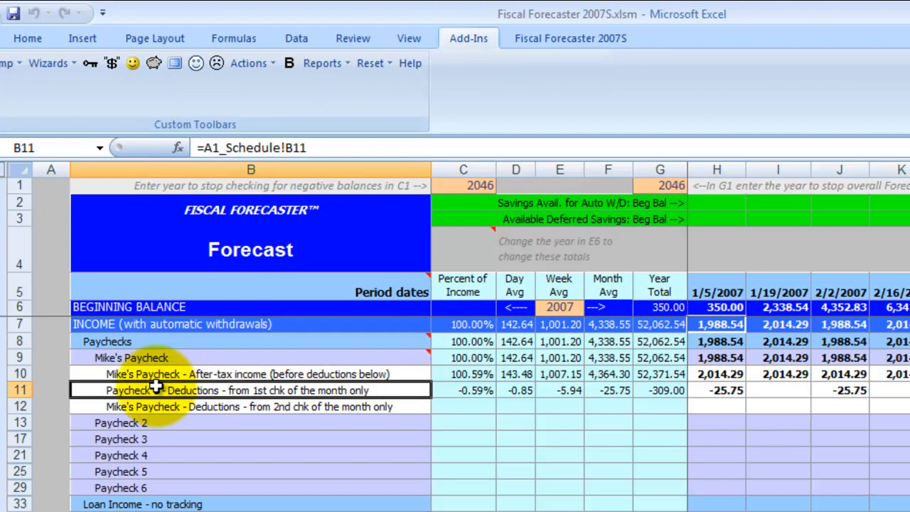
type("Mi")
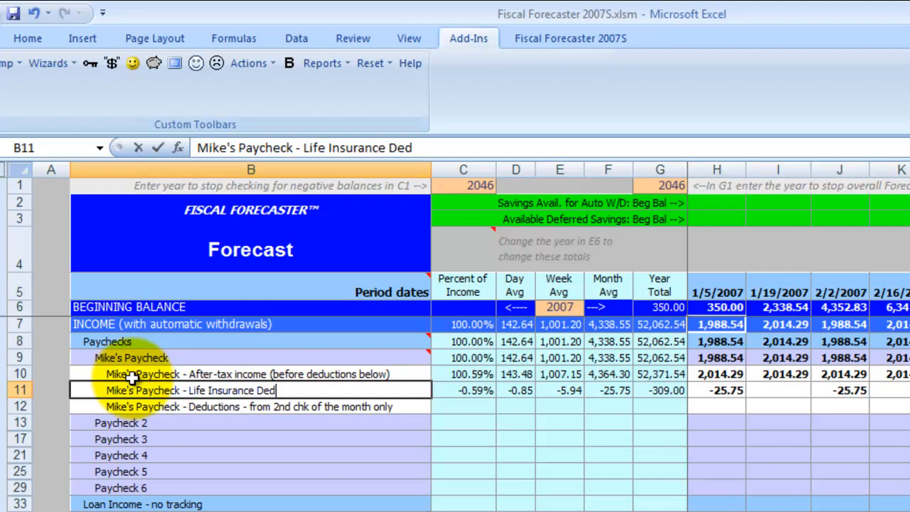
type("uction")
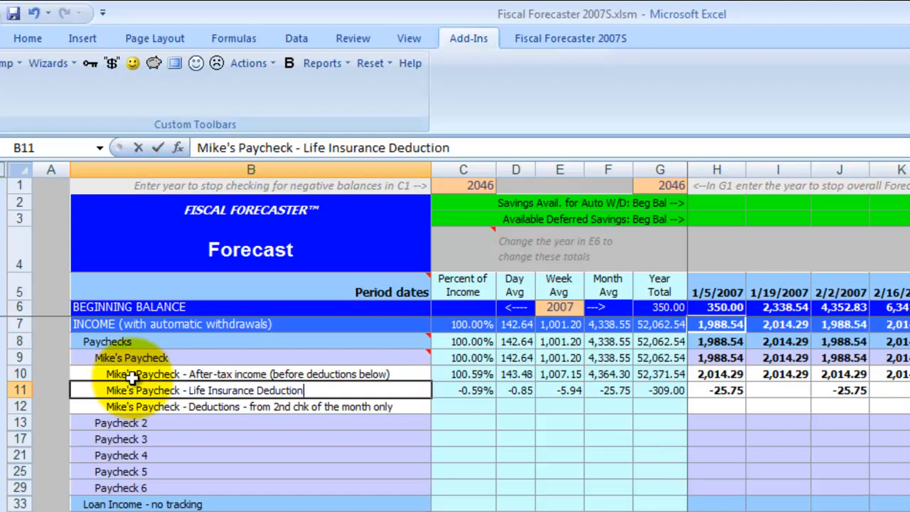
key("Escape")
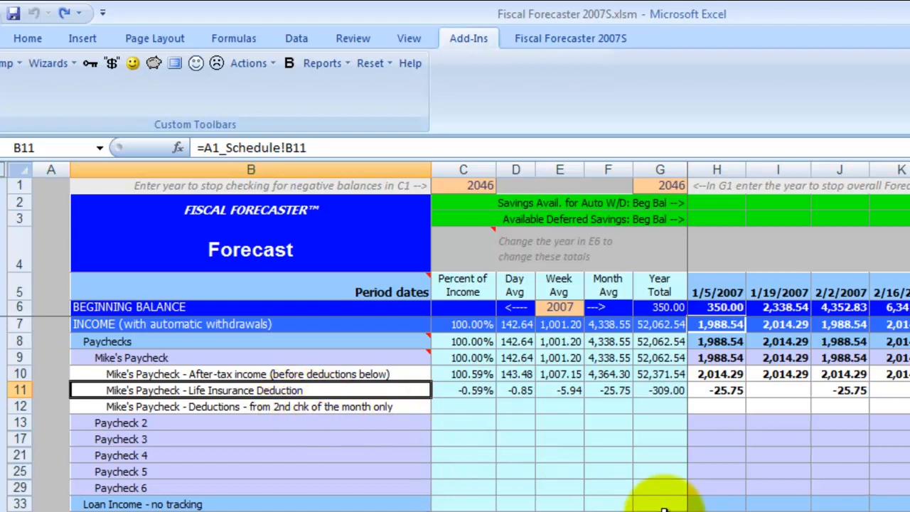
Step: Examine the after-tax income and deduction rows from 1/5/2007 through January 2008 for the annual increases
left_click(724, 377)
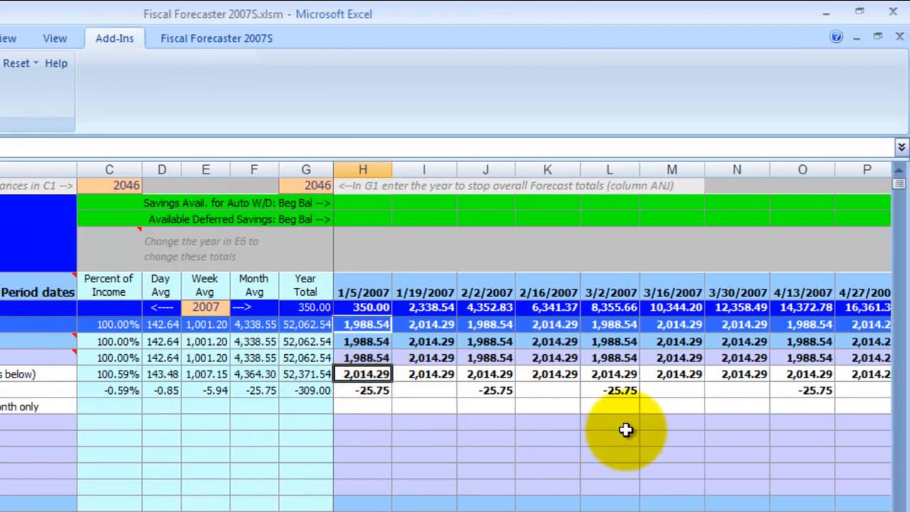
key("Right")
key("Right")
key("Right")
key("Right")
key("Right")
key("Right")
key("Right")
key("Right")
key("Right")
key("Right")
key("Right")
key("Right")
key("Right")
key("Right")
key("Right")
key("Right")
key("Right")
key("Right")
key("Right")
key("Right")
key("Right")
key("Right")
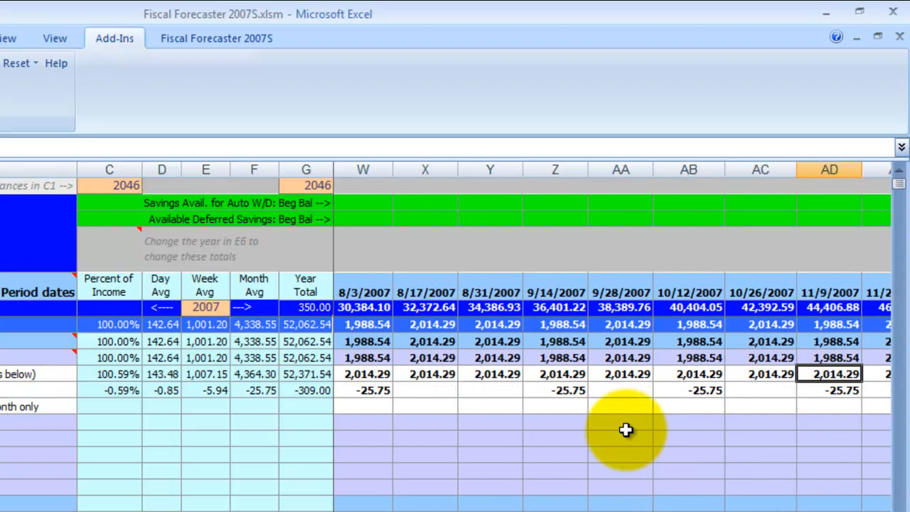
key("Right")
key("Right")
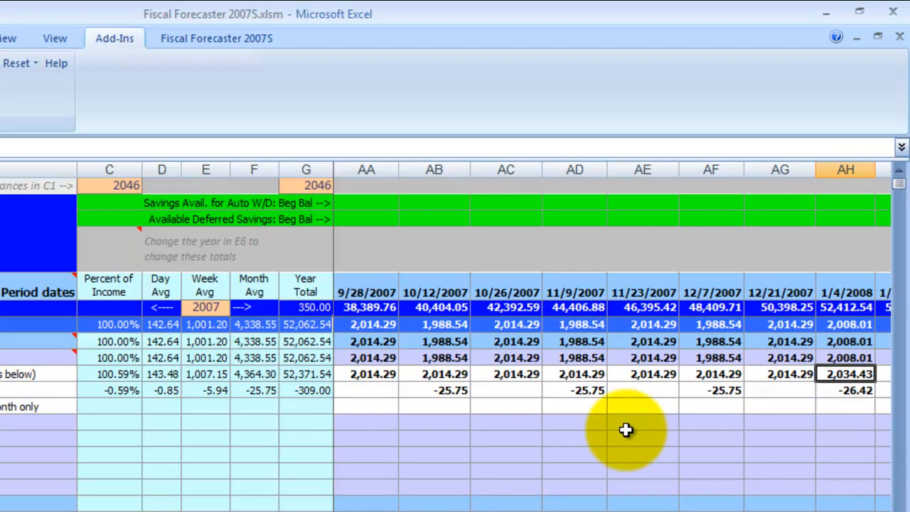
key("Right")
key("Right")
key("Left")
key("Left")
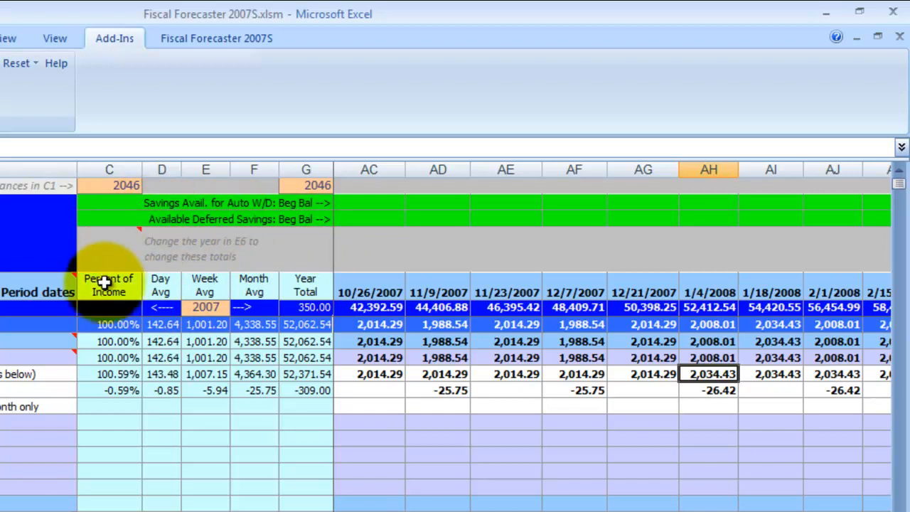
Step: Change the totals year in cell E6 of the Forecast sheet to 2008
left_click(195, 306)
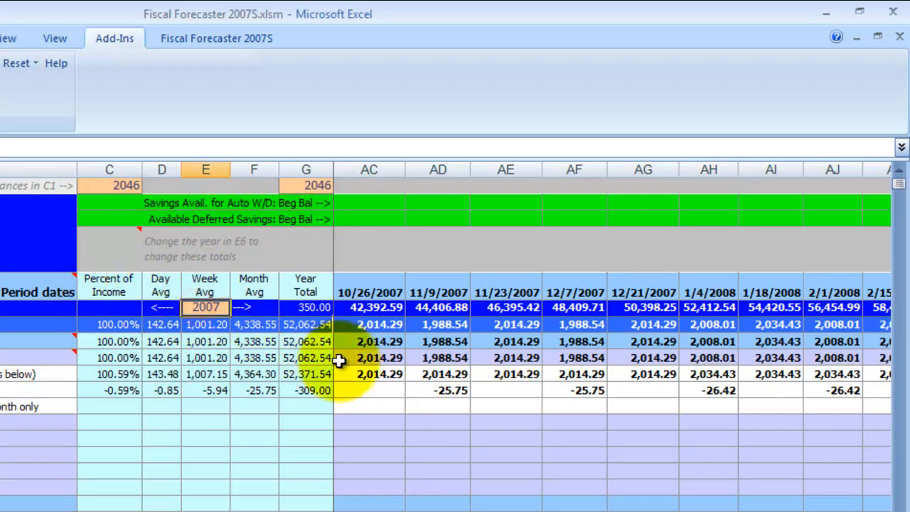
type("2")
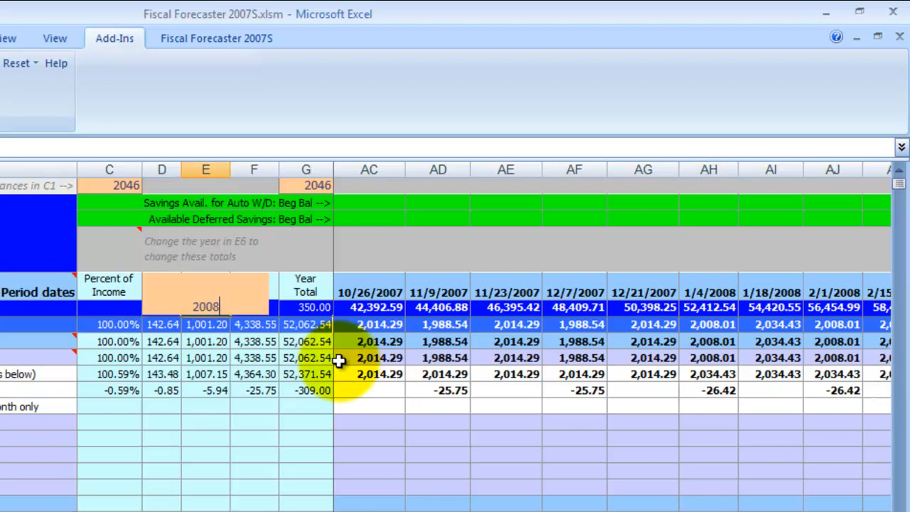
key("Return")
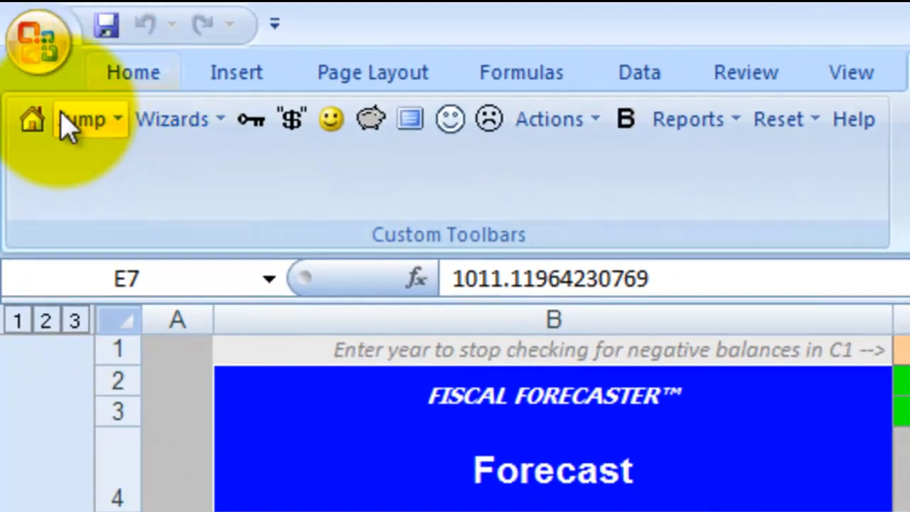
Step: View the overall forecast totals column at the end of the Forecast sheet, and return to cell E7
left_click(82, 121)
left_click(117, 161)
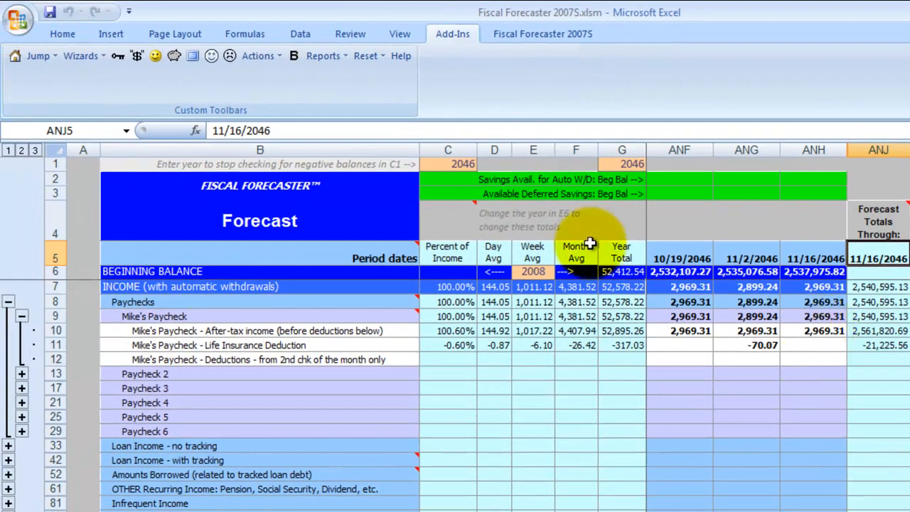
left_click(38, 55)
left_click(55, 96)
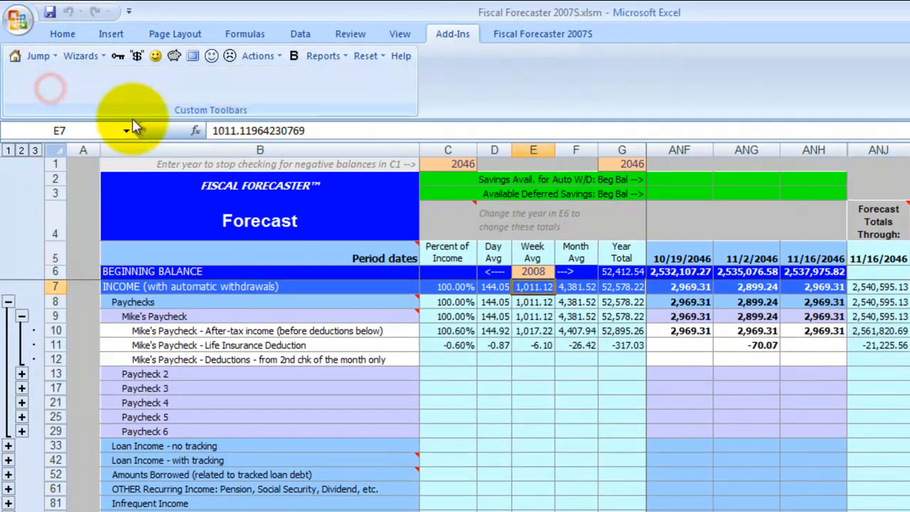
Step: Create a Cash Flow Period Report for the 1/5/2007 period, using column H of the Forecast sheet
key("Right")
key("Right")
key("Right")
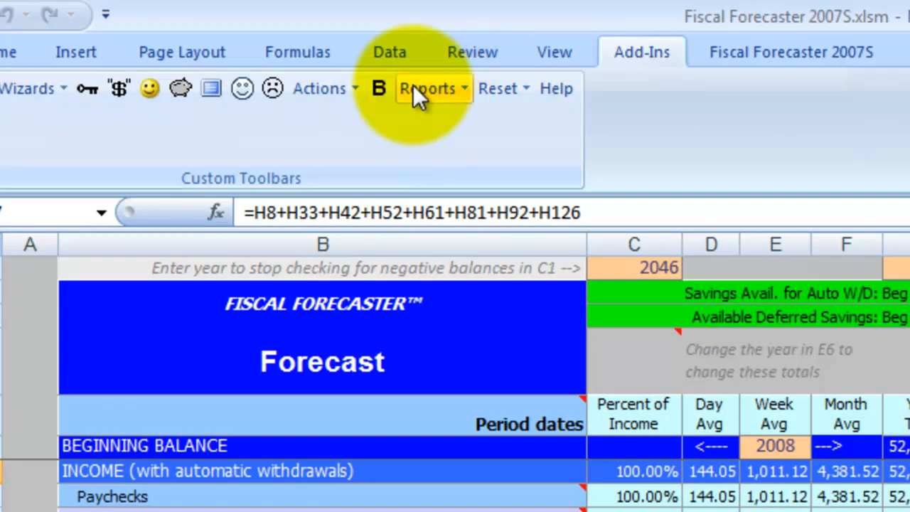
left_click(413, 89)
mouse_move(452, 150)
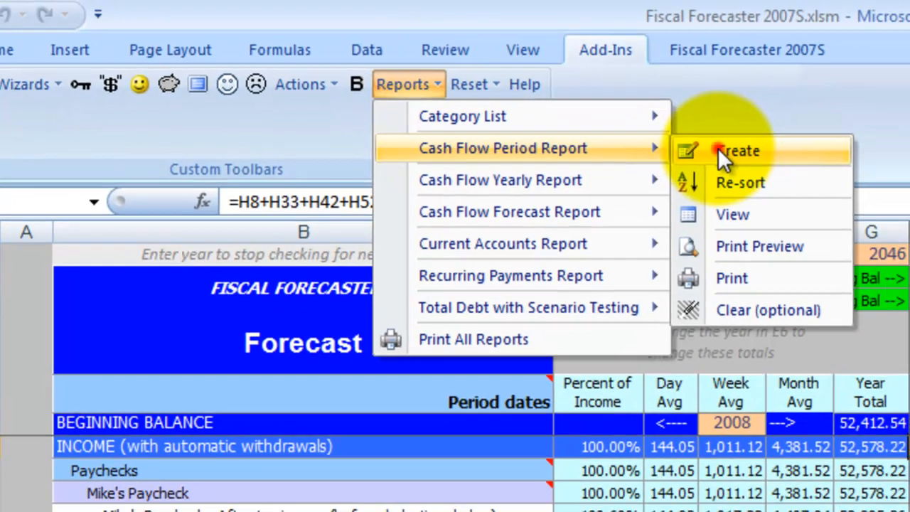
left_click(720, 151)
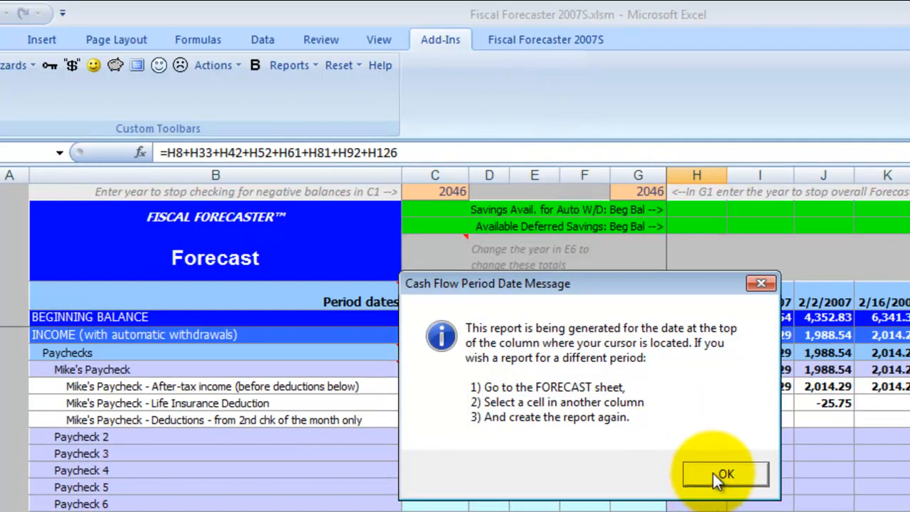
left_click(717, 476)
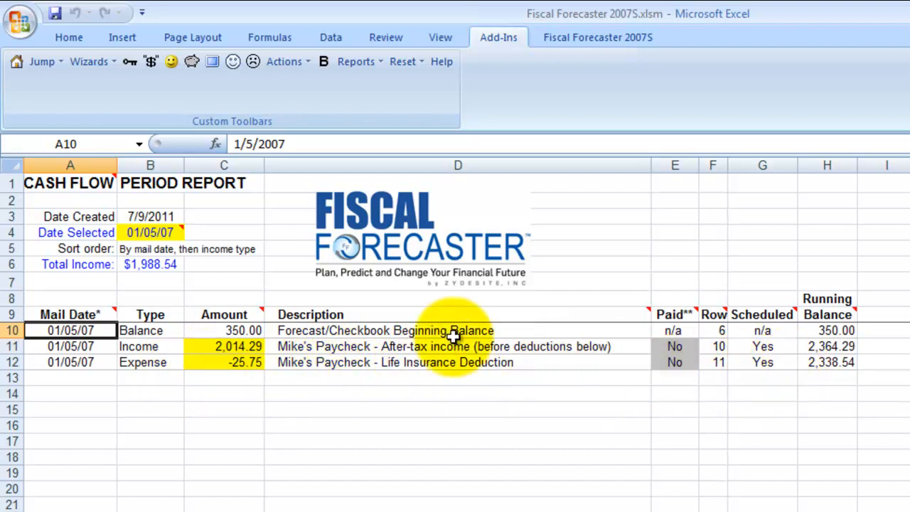
Step: Create the Cash Flow Yearly Report for 2008 without printing it
left_click(371, 61)
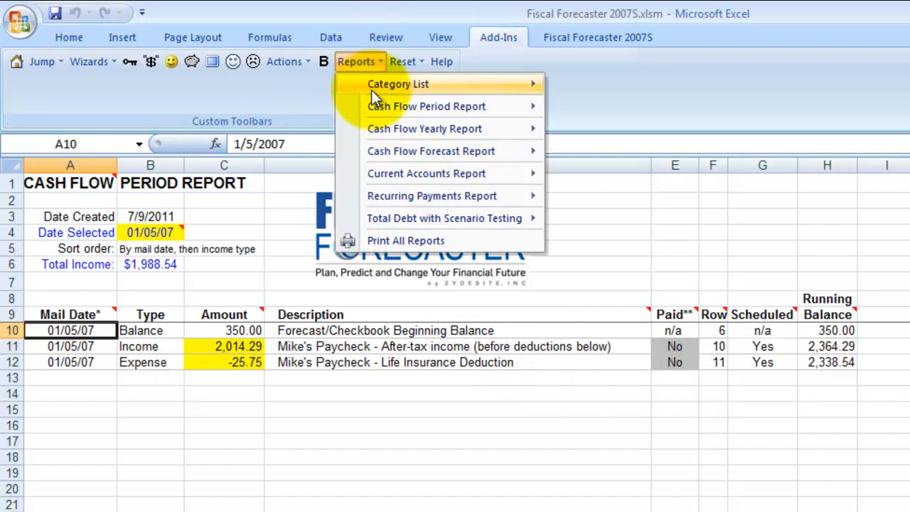
mouse_move(377, 130)
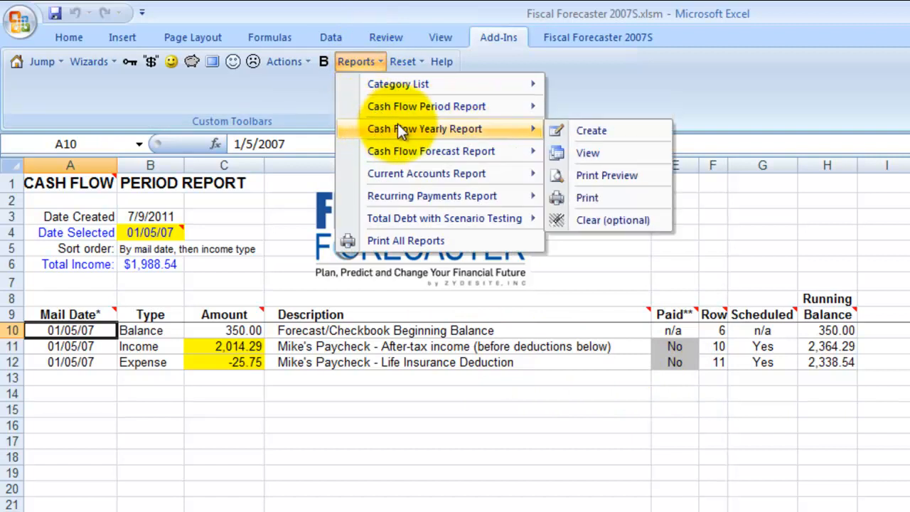
left_click(571, 128)
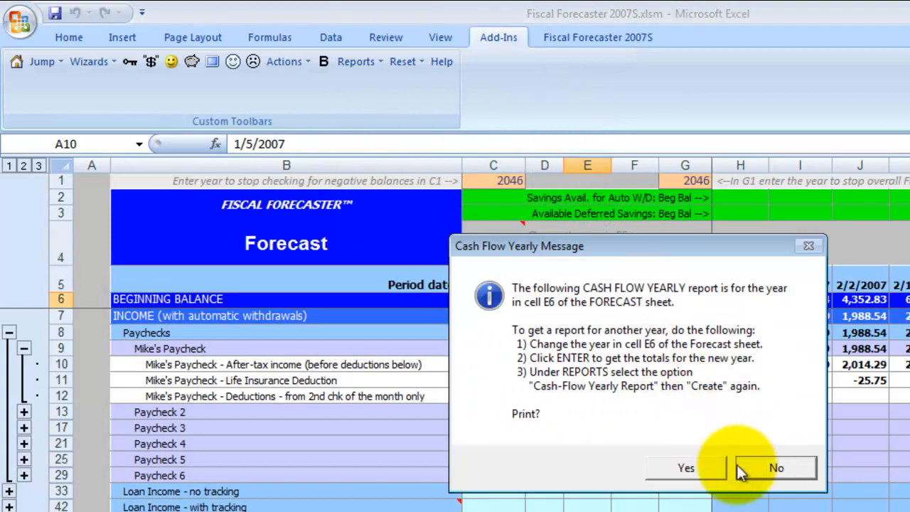
left_click(760, 468)
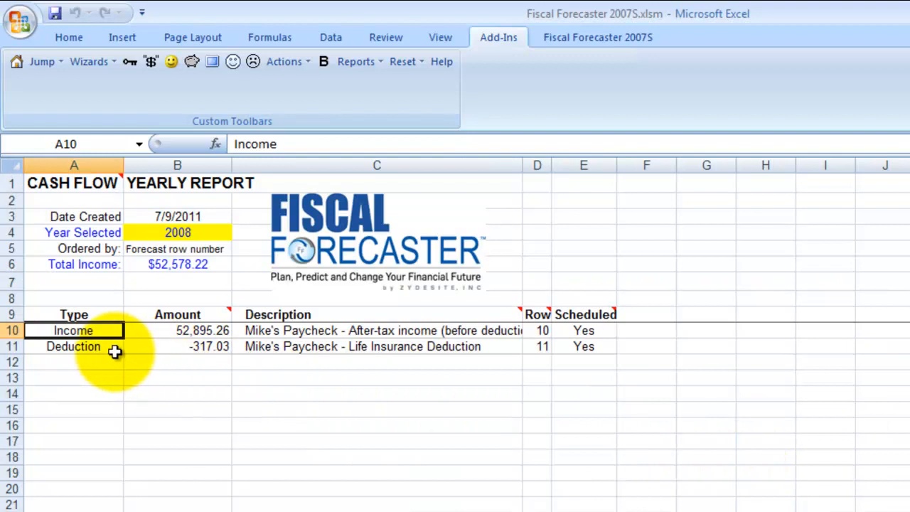
left_click(185, 355)
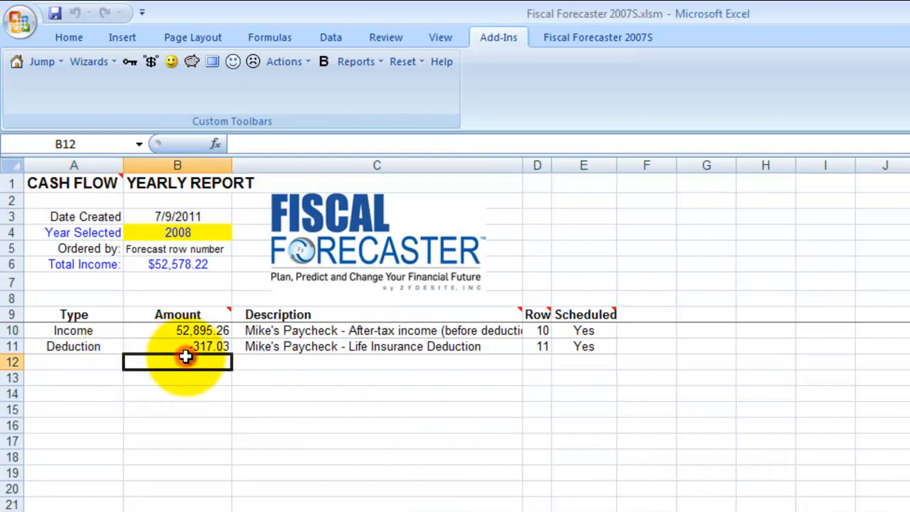
Step: Create the Cash Flow Forecast Report from the overall totals column ANJ of the Forecast sheet
left_click(361, 62)
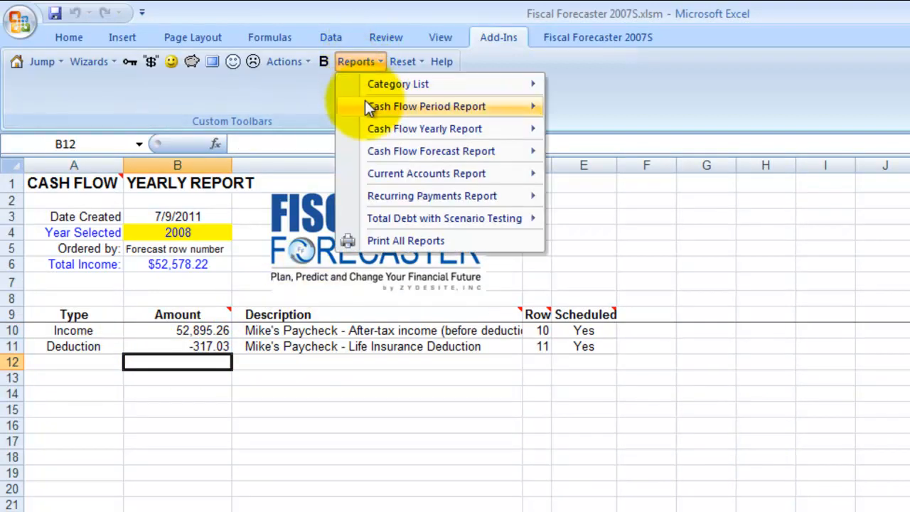
mouse_move(378, 152)
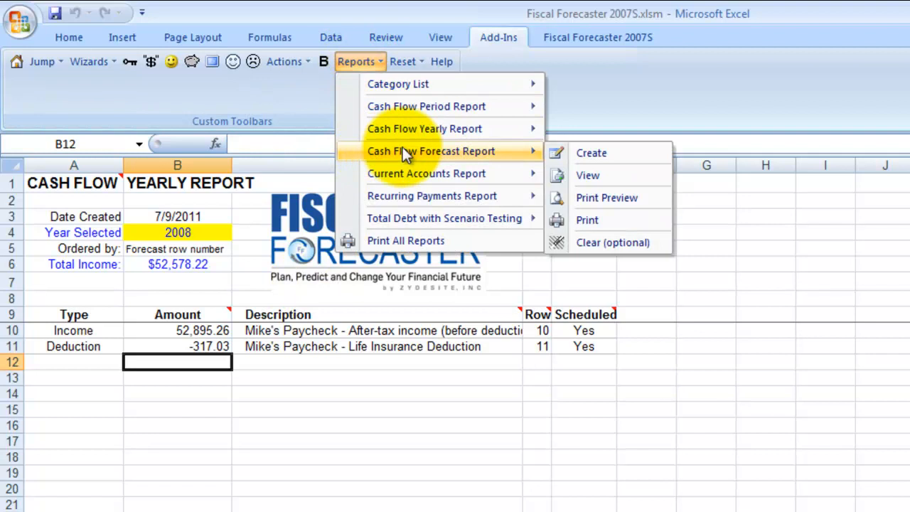
left_click(589, 153)
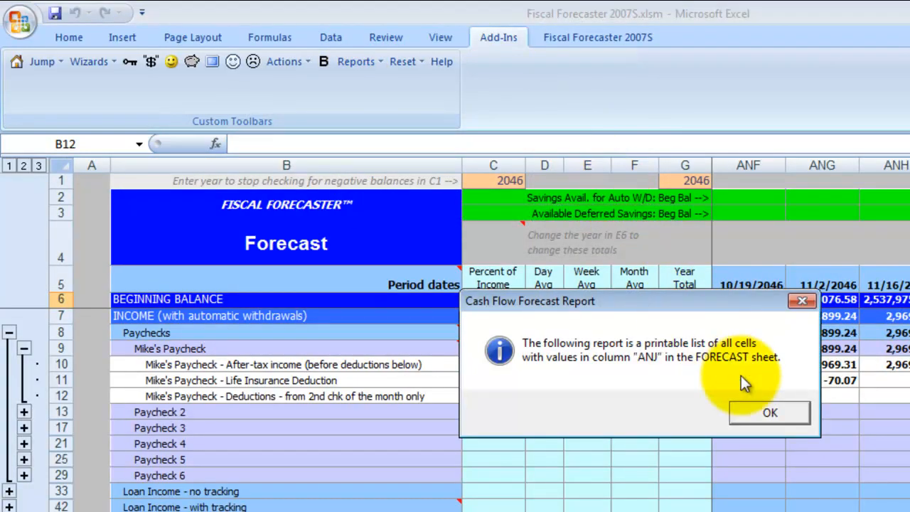
left_click(767, 414)
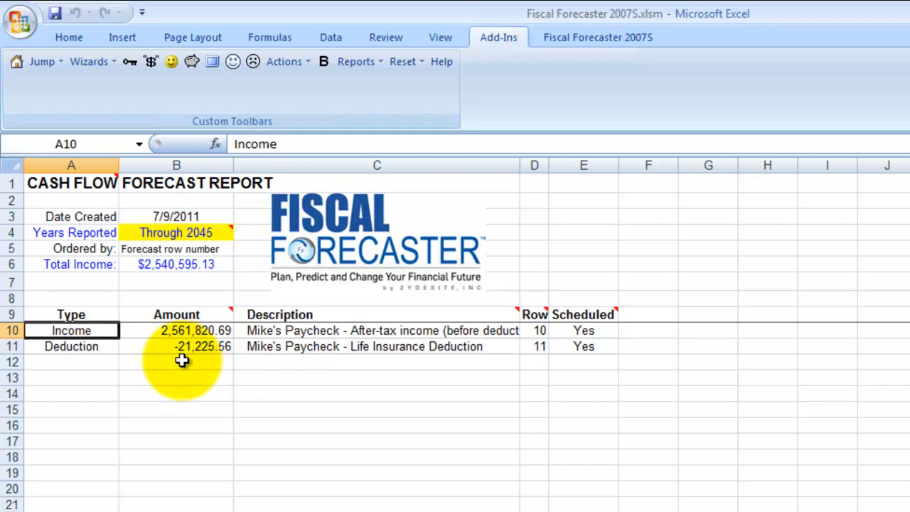
Step: Read the notes on the report's Amount, Description, Row and Scheduled headings, and return to the Forecast sheet
mouse_move(197, 314)
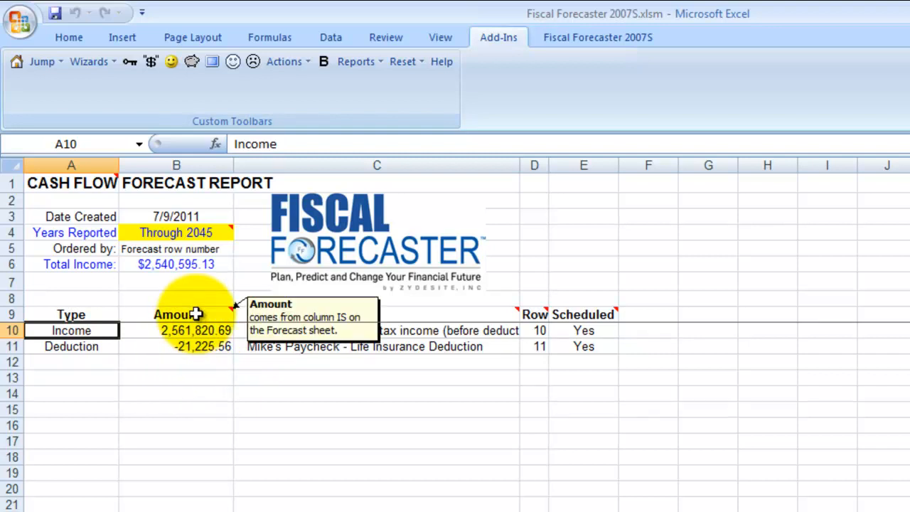
mouse_move(449, 315)
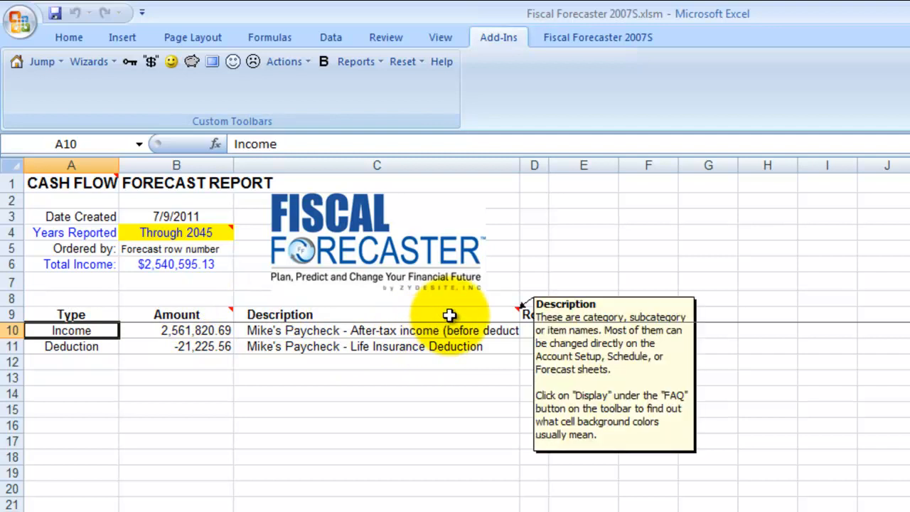
mouse_move(533, 313)
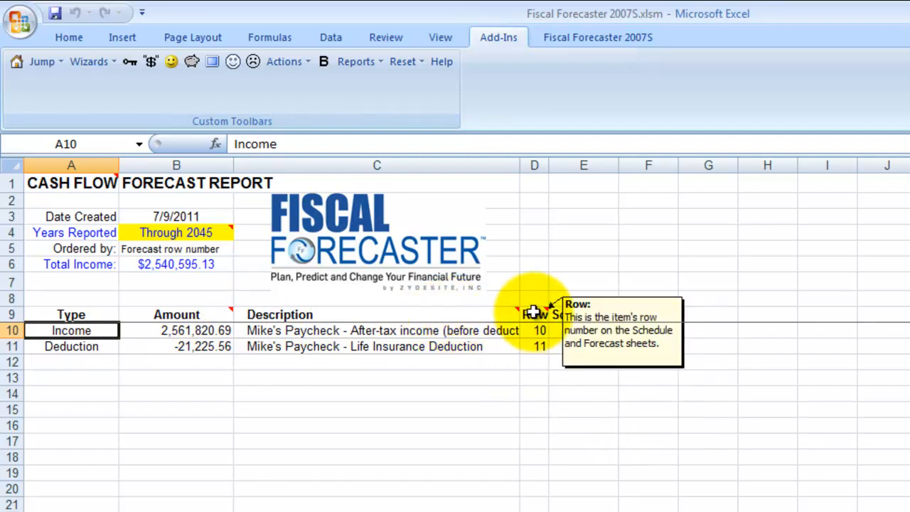
mouse_move(582, 315)
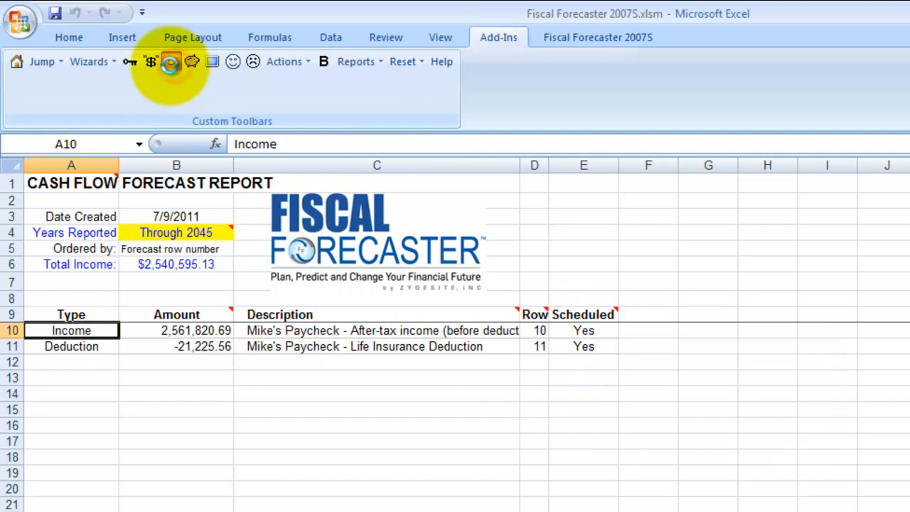
left_click(170, 63)
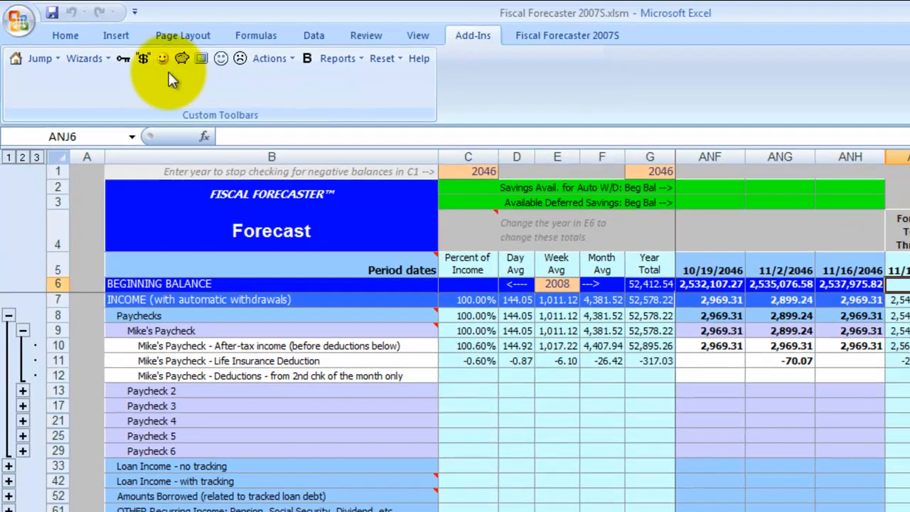